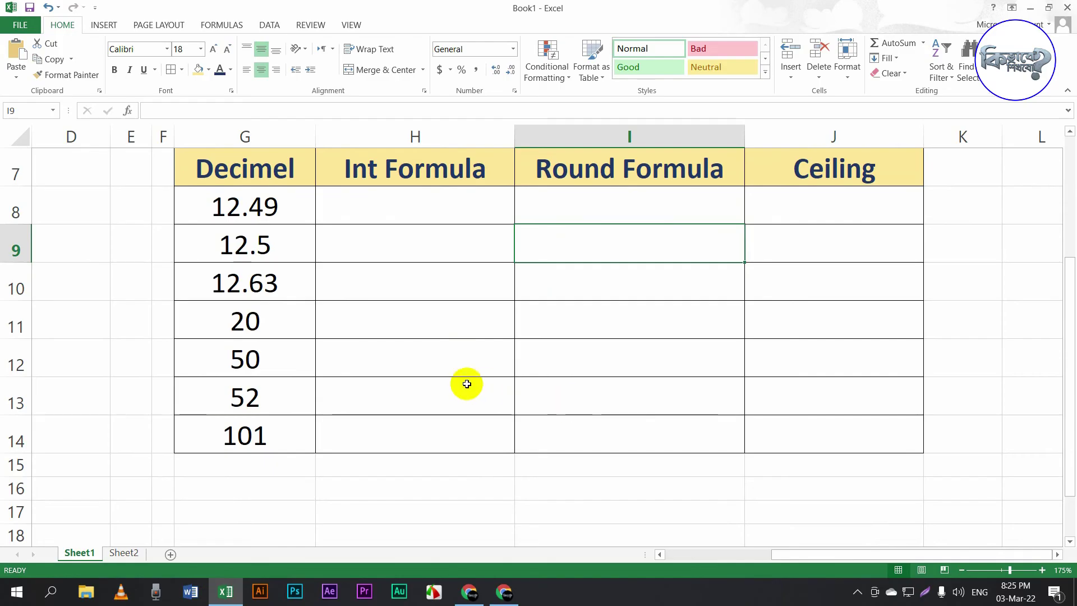
# Examine the decimal and whole numbers in the Decimal column and the first empty Int Formula cell
pyautogui.scroll(1, 464, 380)
pyautogui.scroll(-1, 465, 382)
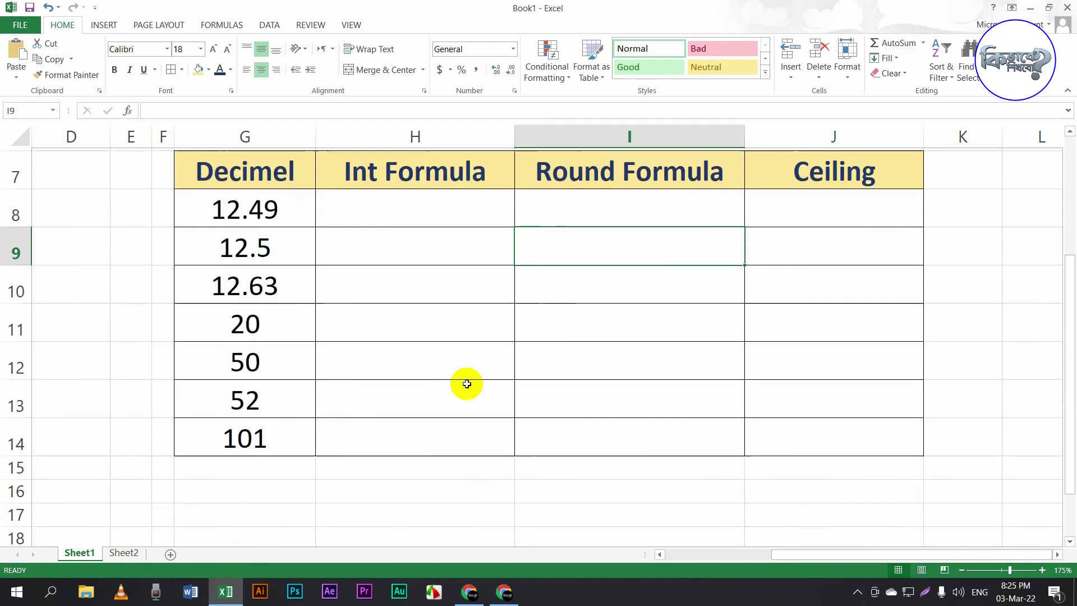
pyautogui.scroll(1, 465, 381)
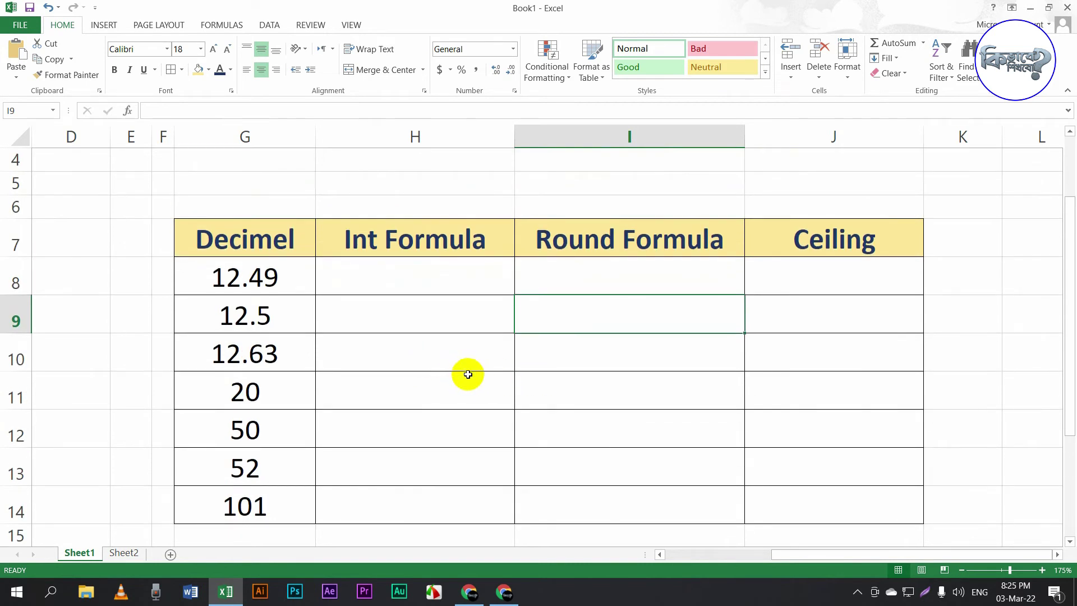
pyautogui.moveTo(275, 279); pyautogui.dragTo(276, 464)
pyautogui.click(261, 427)
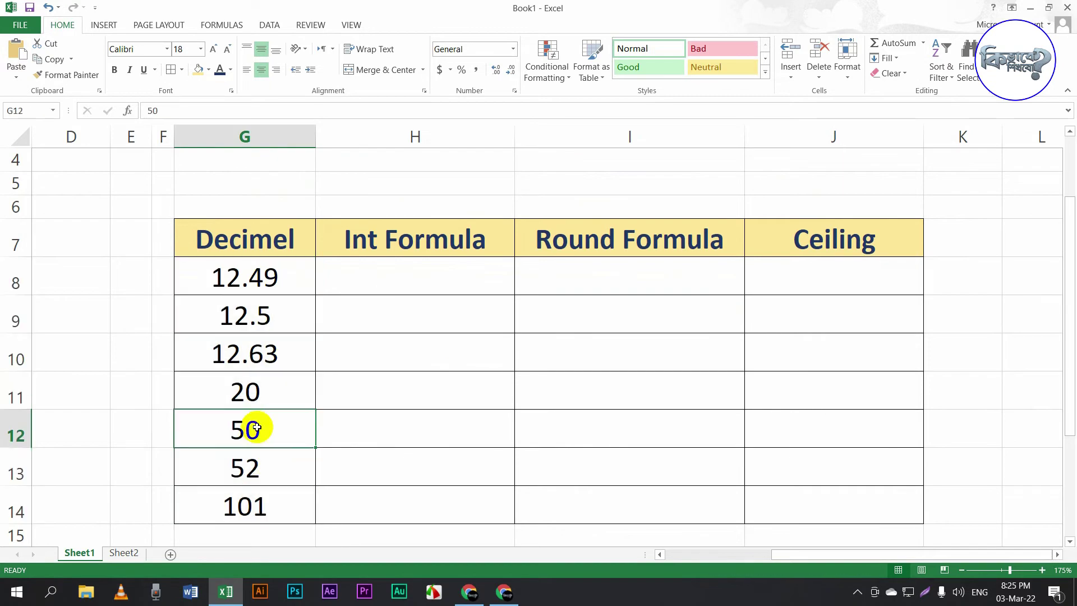
pyautogui.click(259, 379)
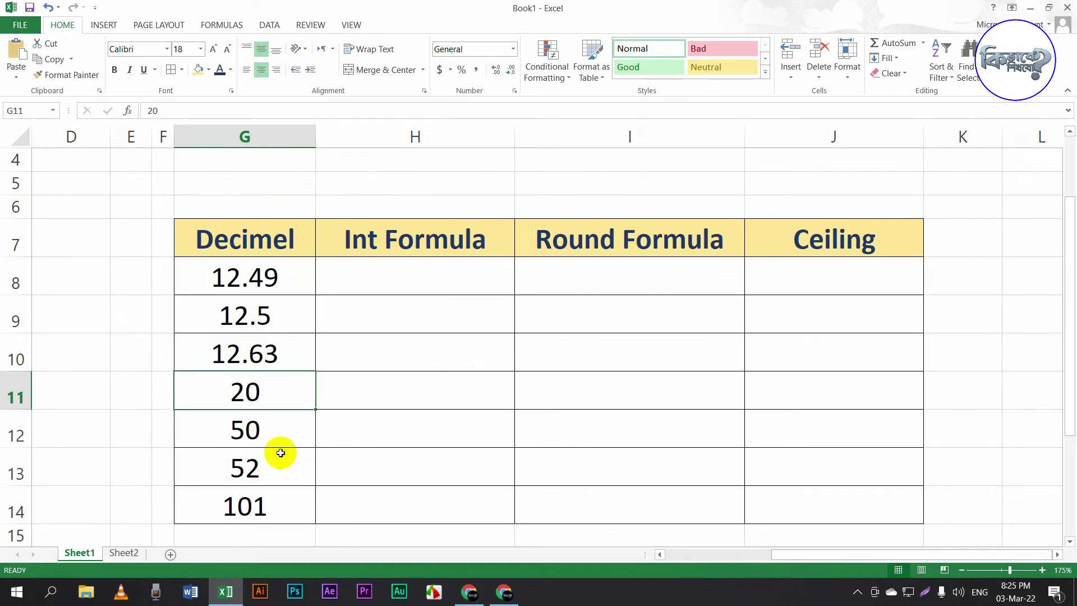
pyautogui.click(267, 279)
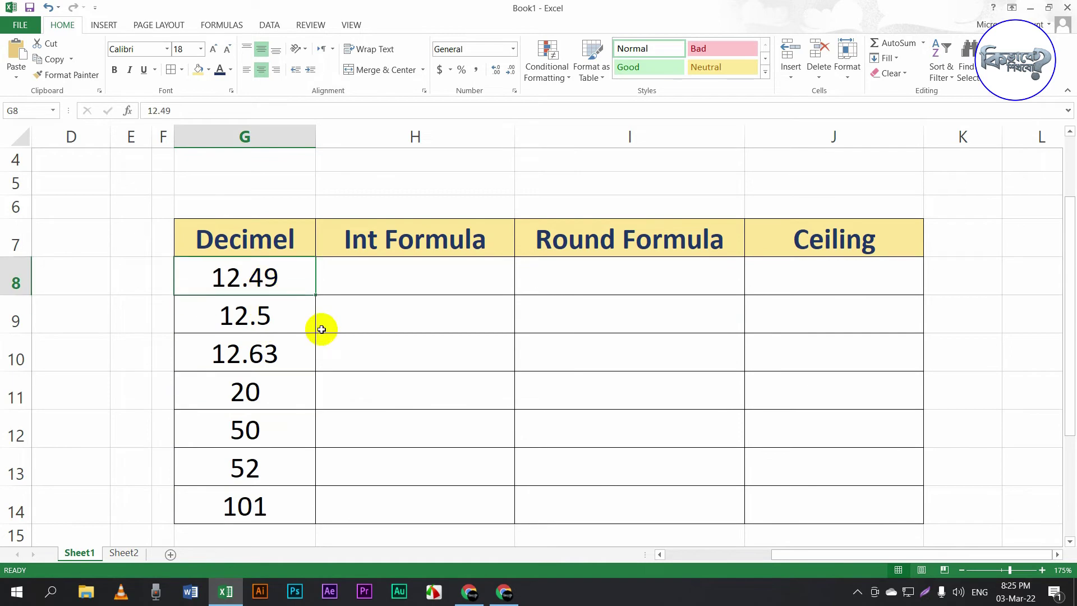
pyautogui.click(401, 290)
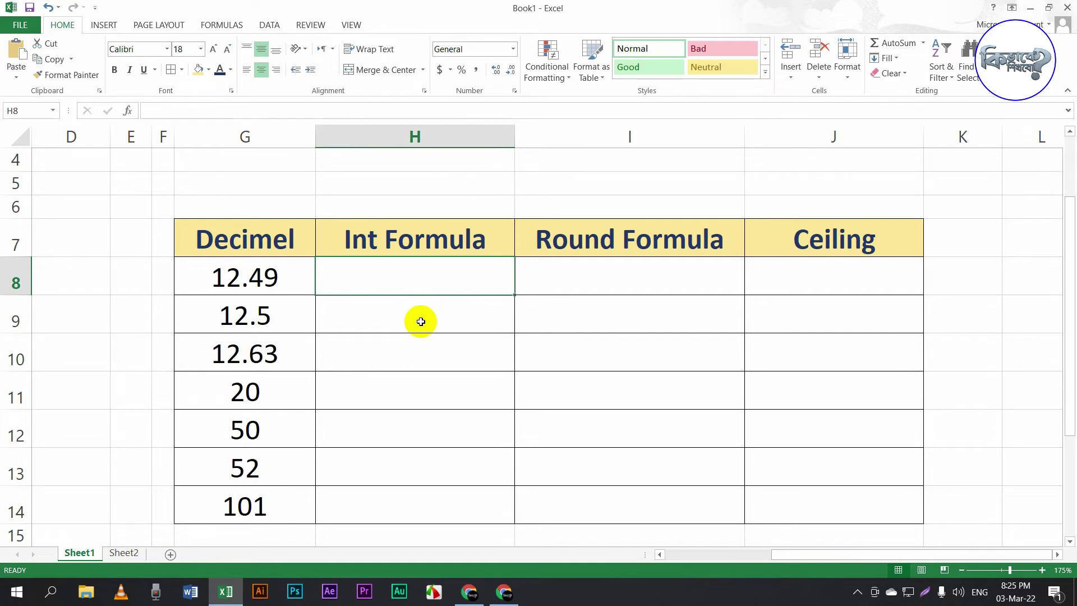
pyautogui.click(278, 274)
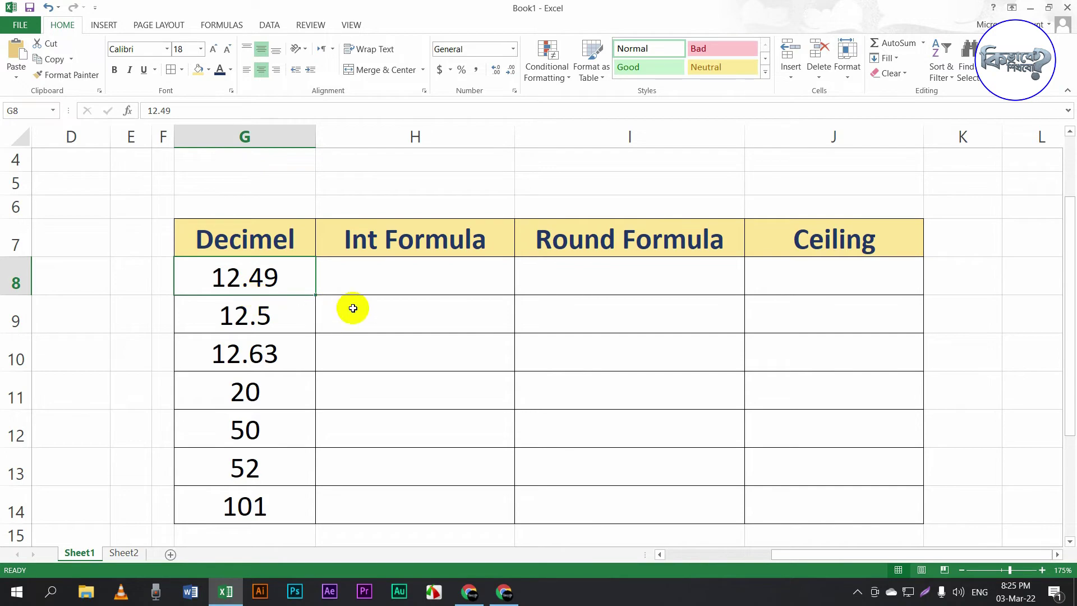
# Enter the formula =INT(G8) in cell H8 of the Int Formula column
pyautogui.click(406, 273)
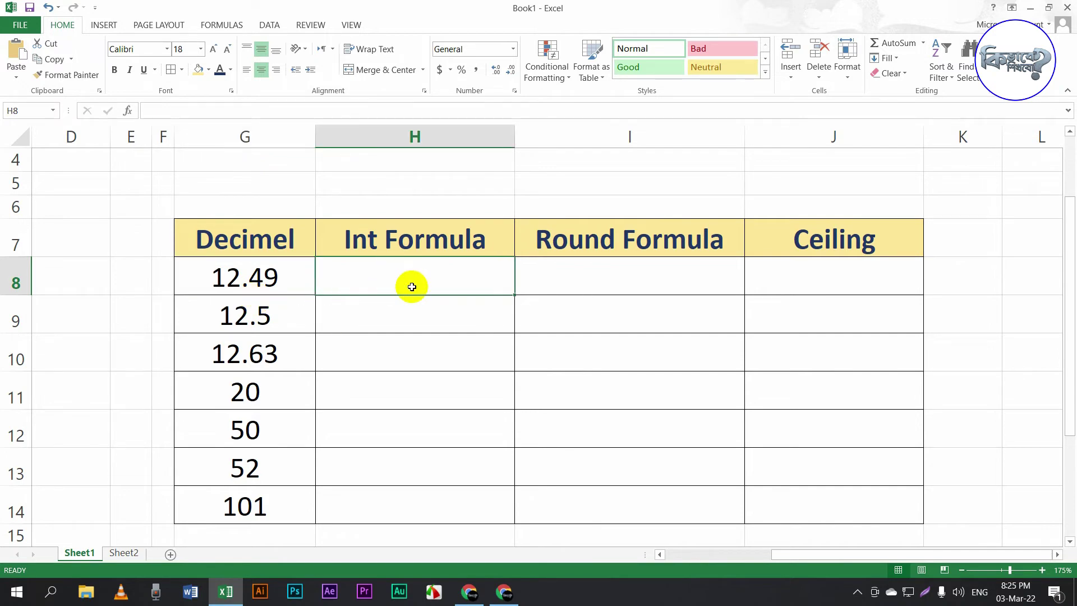
pyautogui.write('=')
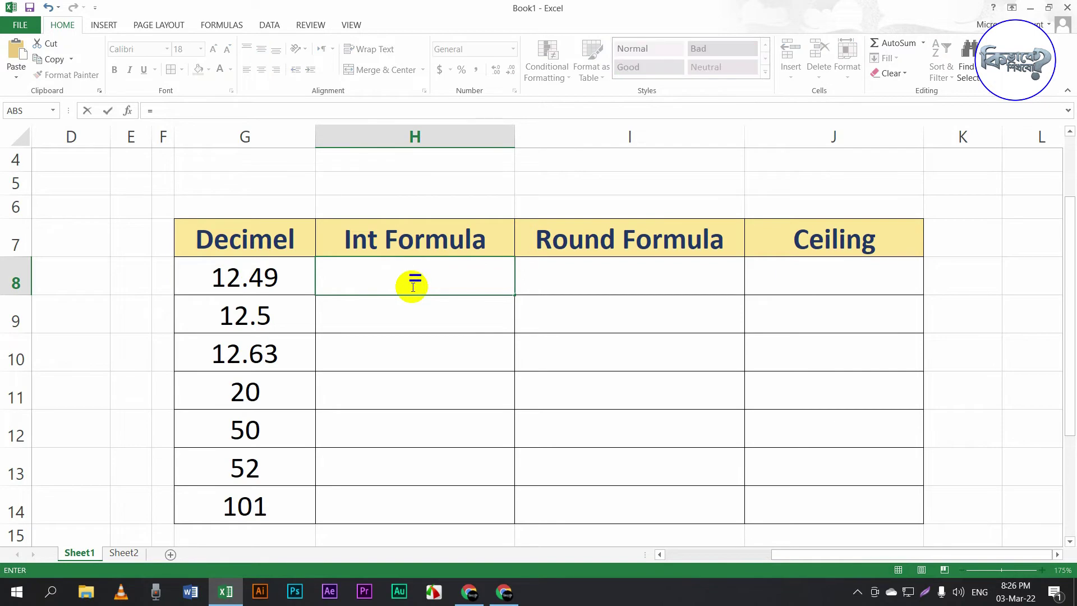
pyautogui.write('INT')
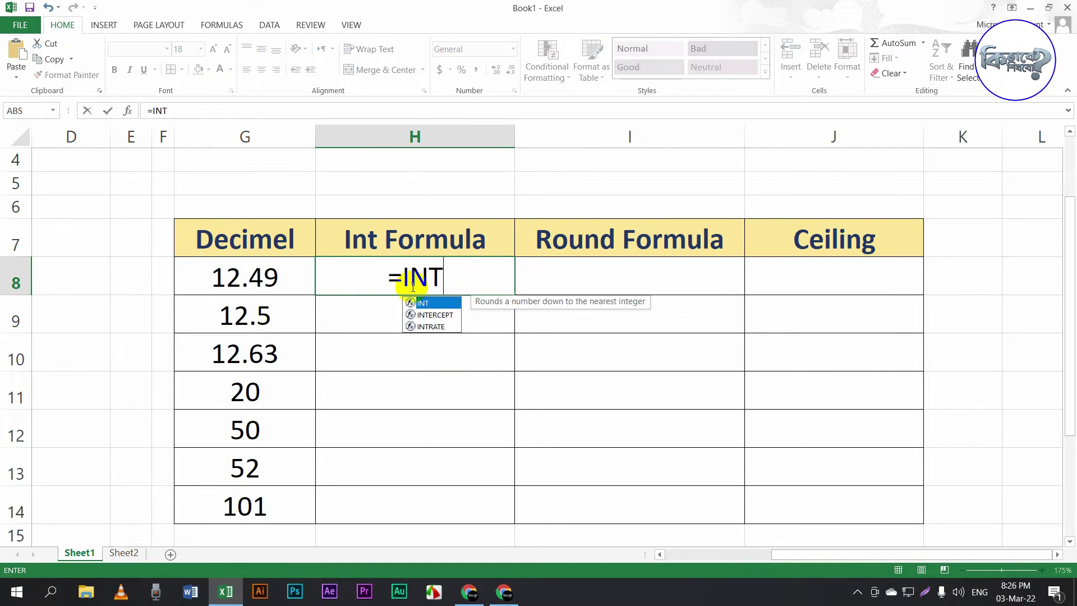
pyautogui.write('(')
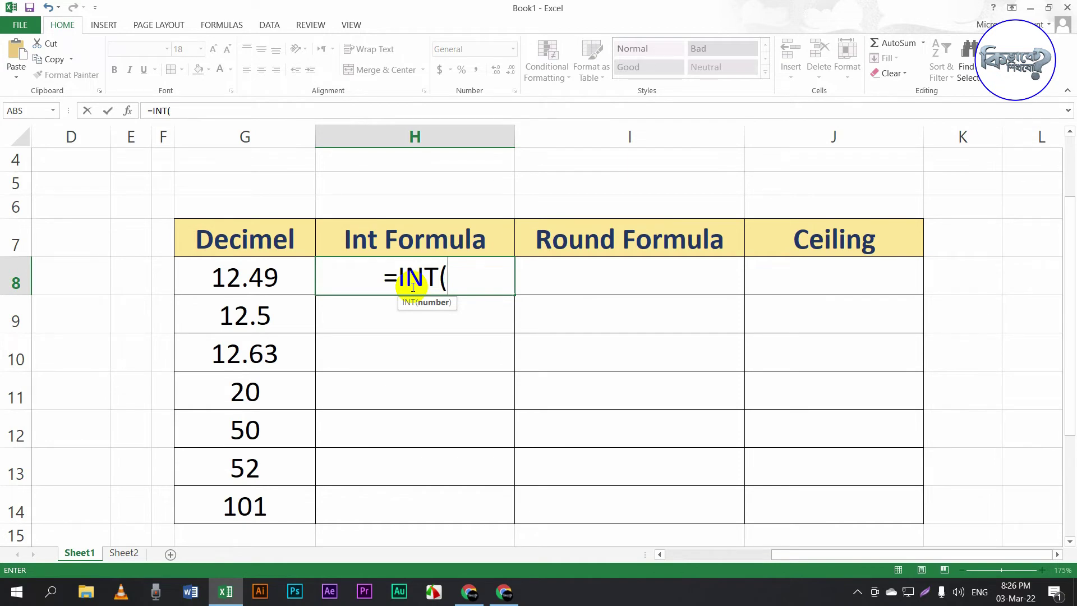
pyautogui.click(207, 285)
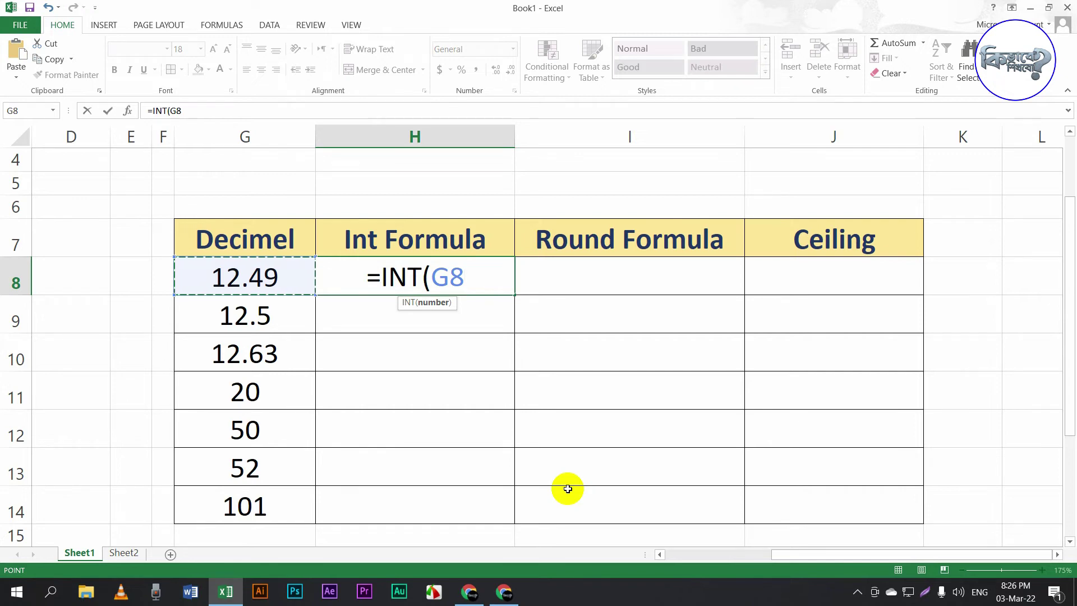
pyautogui.write(')')
pyautogui.hotkey('ctrl', 'Return')
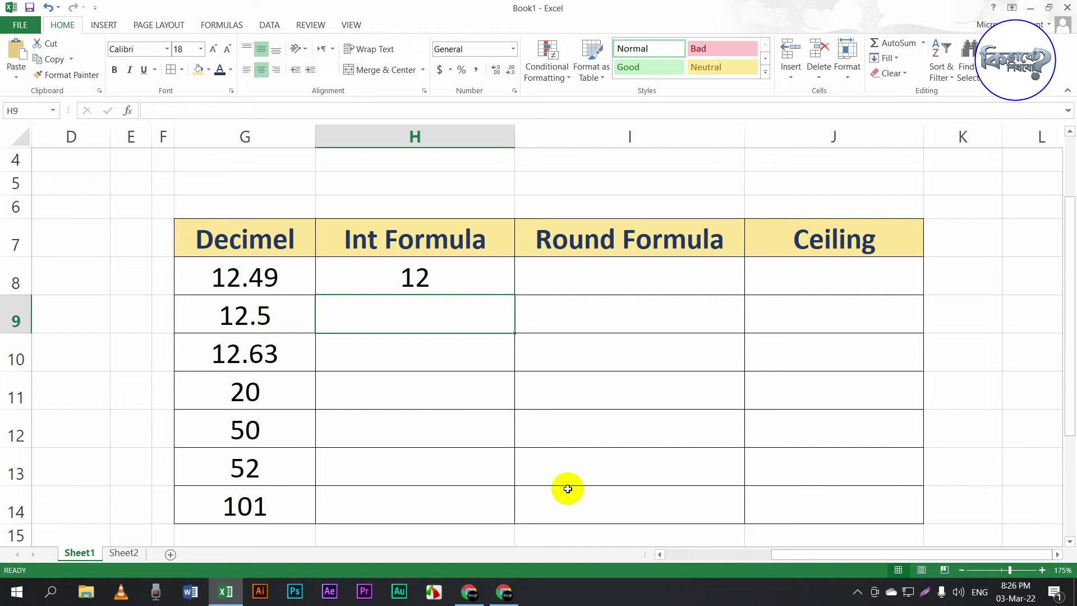
# Fill the INT formula from H8 down through H14
pyautogui.click(480, 289)
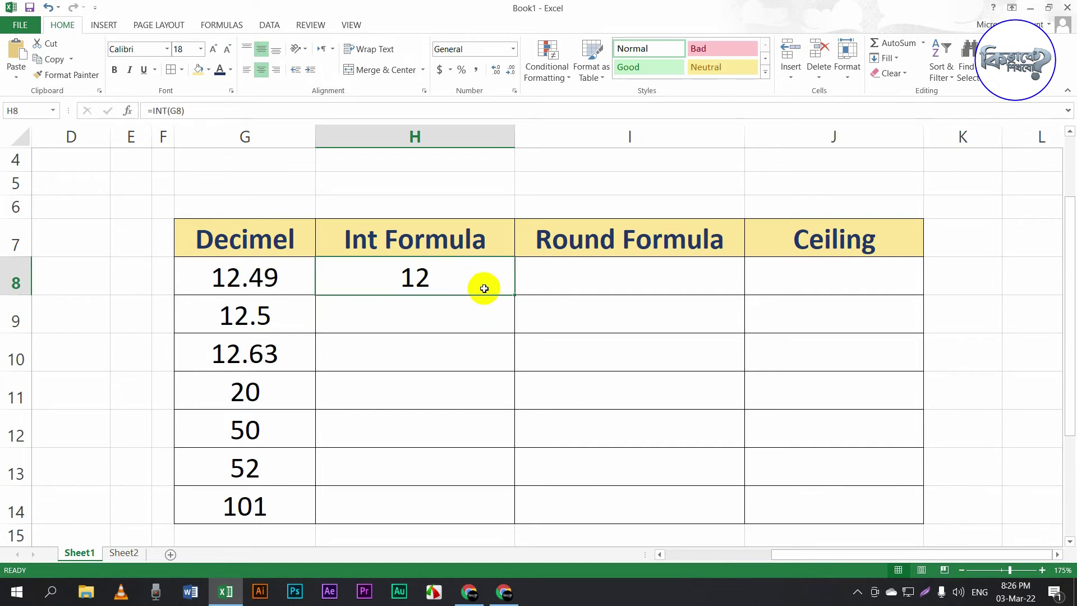
pyautogui.doubleClick(514, 293)
pyautogui.click(497, 442)
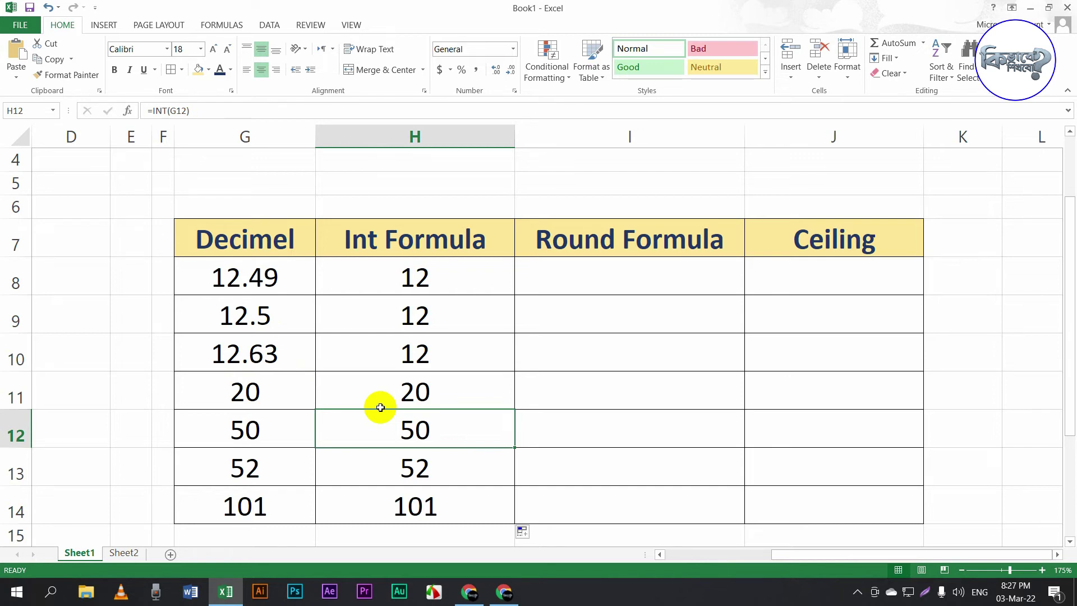
# Enter the formula =ROUND(G8,0) in cell I8 of the Round Formula column
pyautogui.click(621, 279)
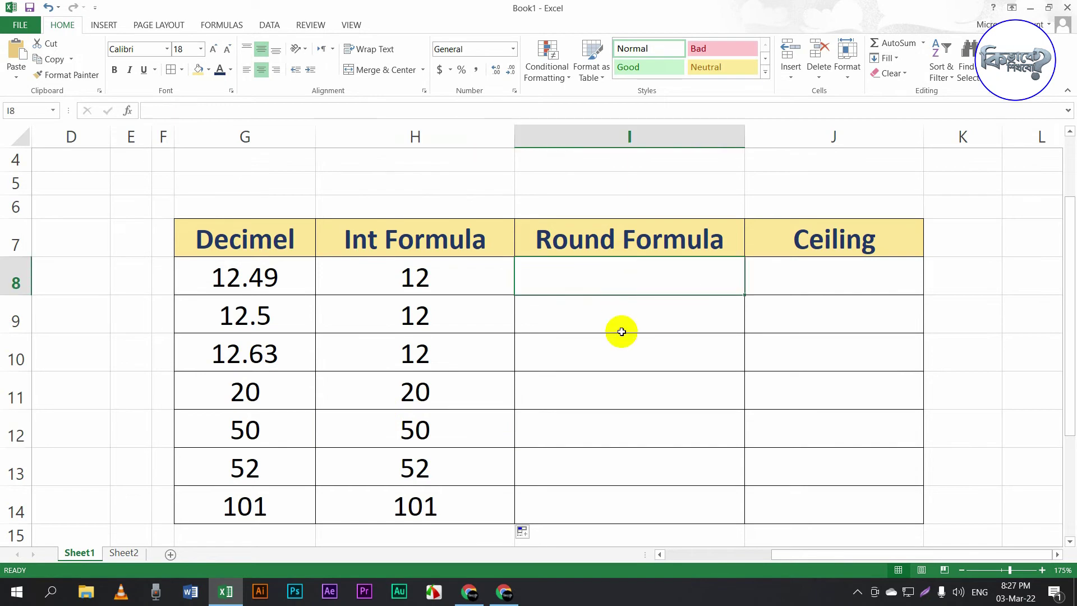
pyautogui.write('=')
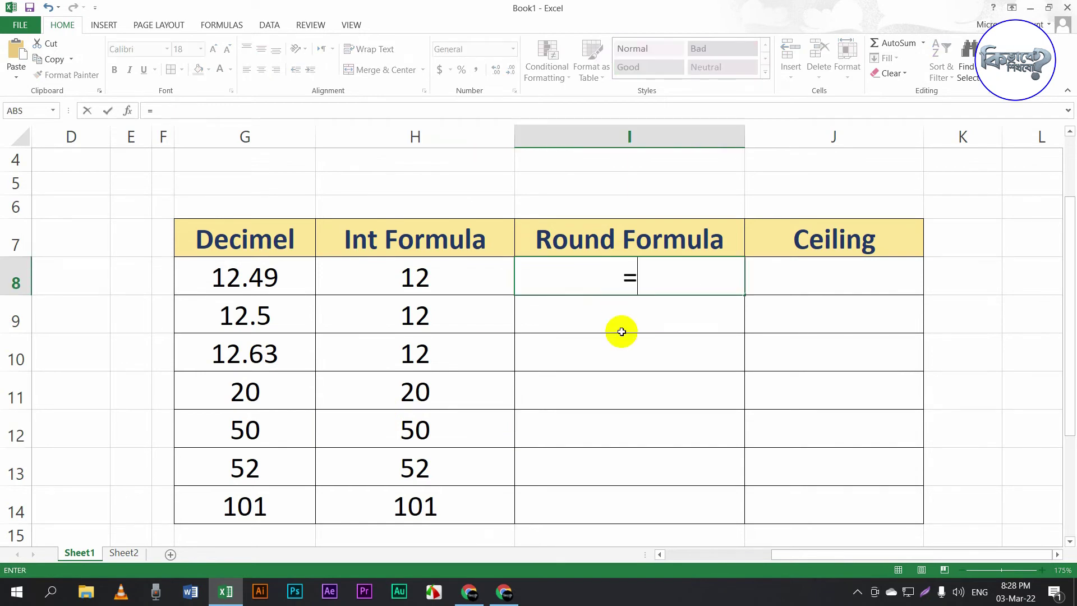
pyautogui.write('RO')
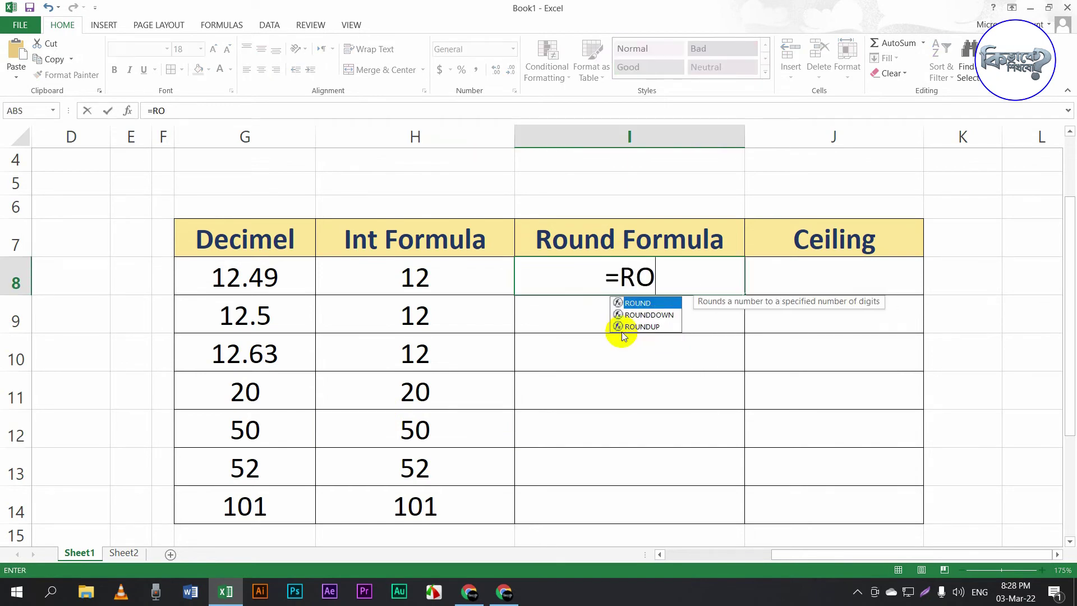
pyautogui.write('UND(')
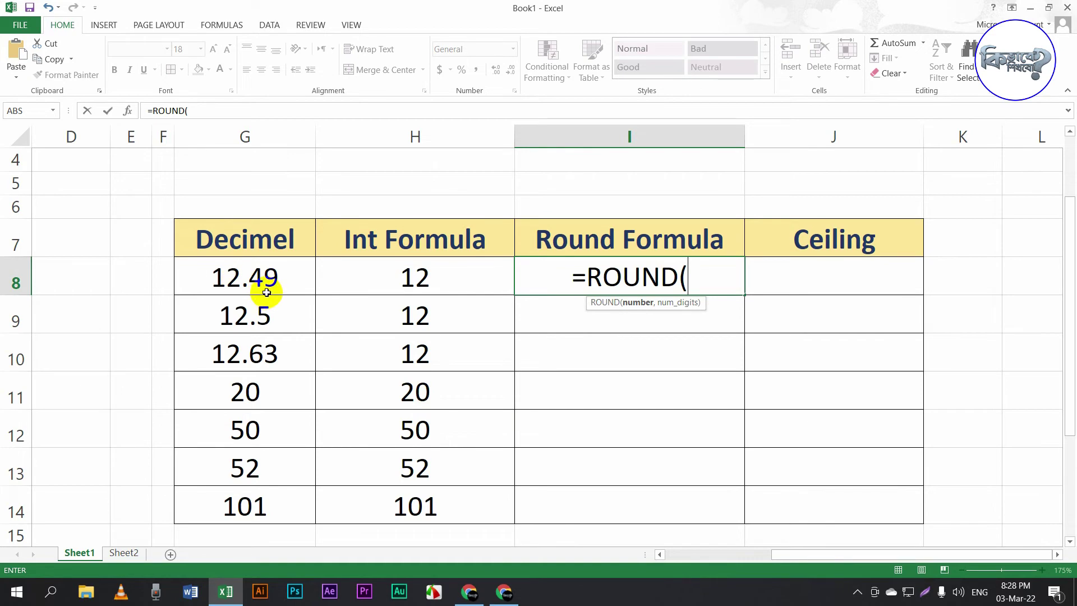
pyautogui.click(252, 278)
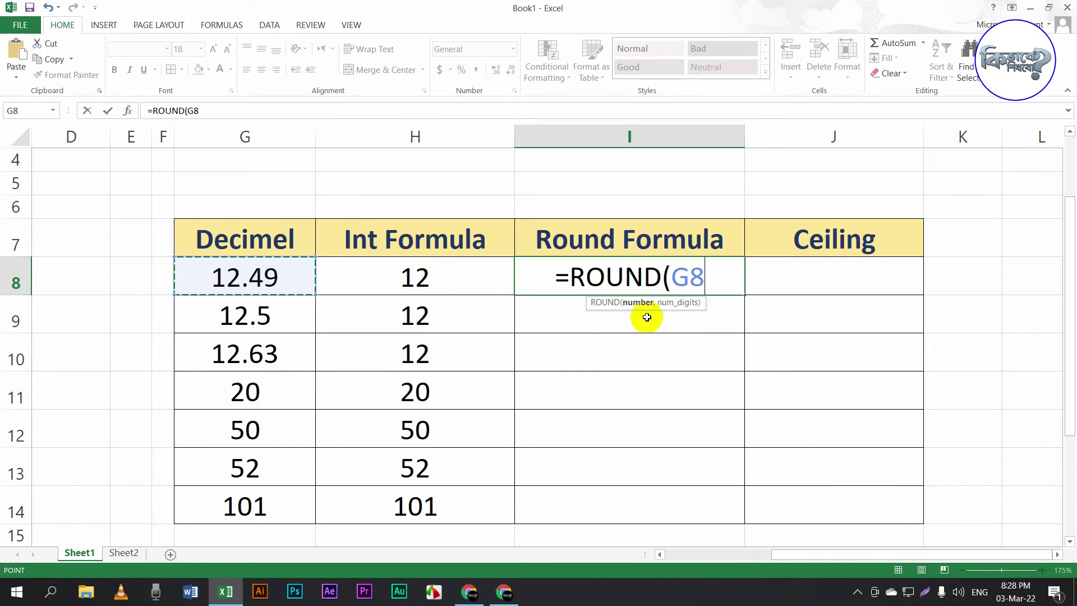
pyautogui.write(',')
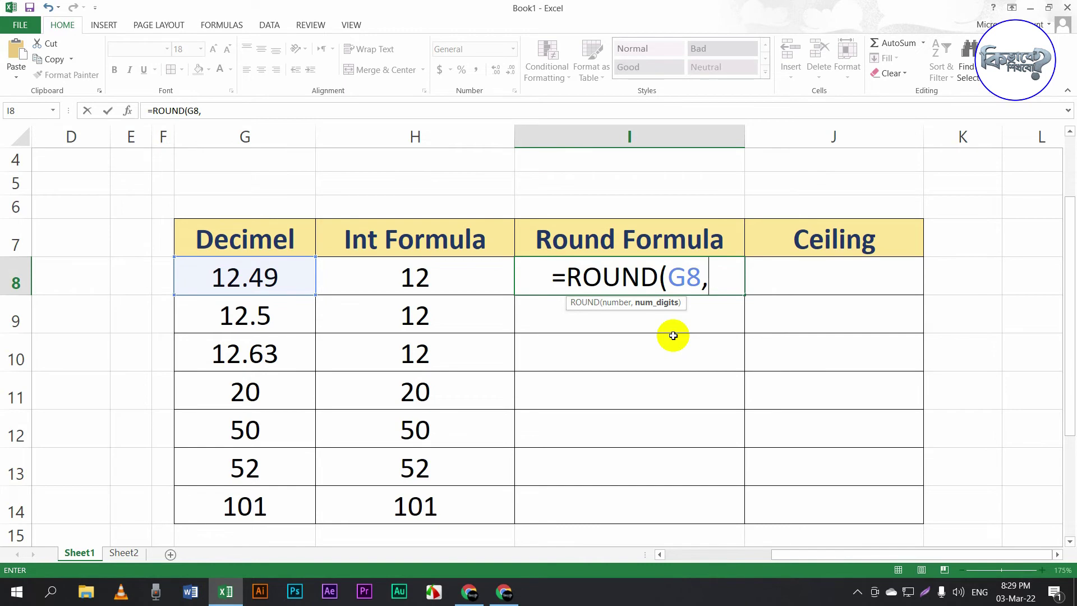
pyautogui.write('0')
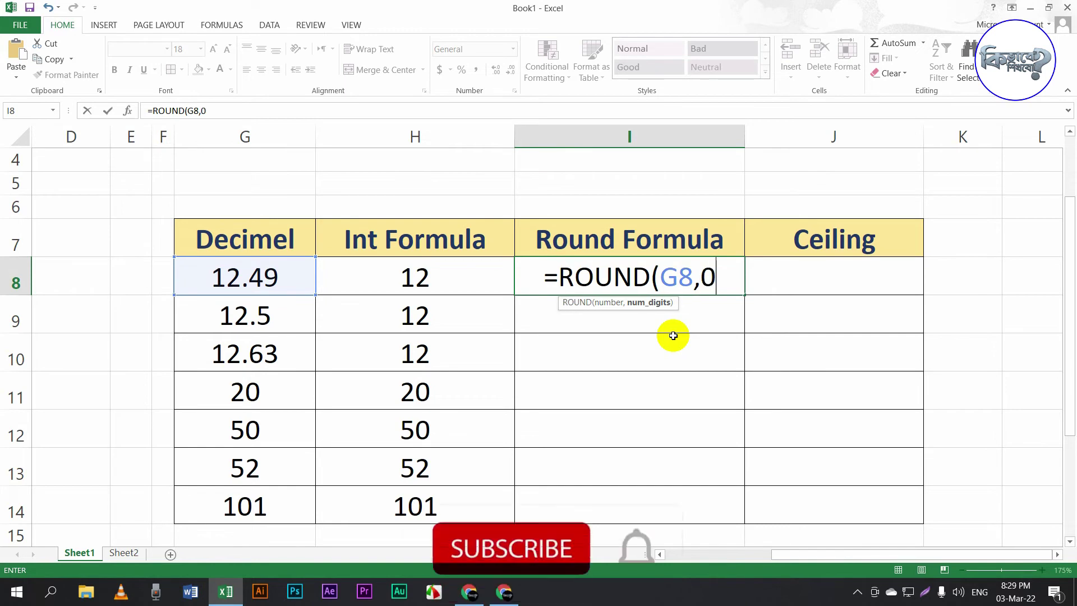
pyautogui.write(')')
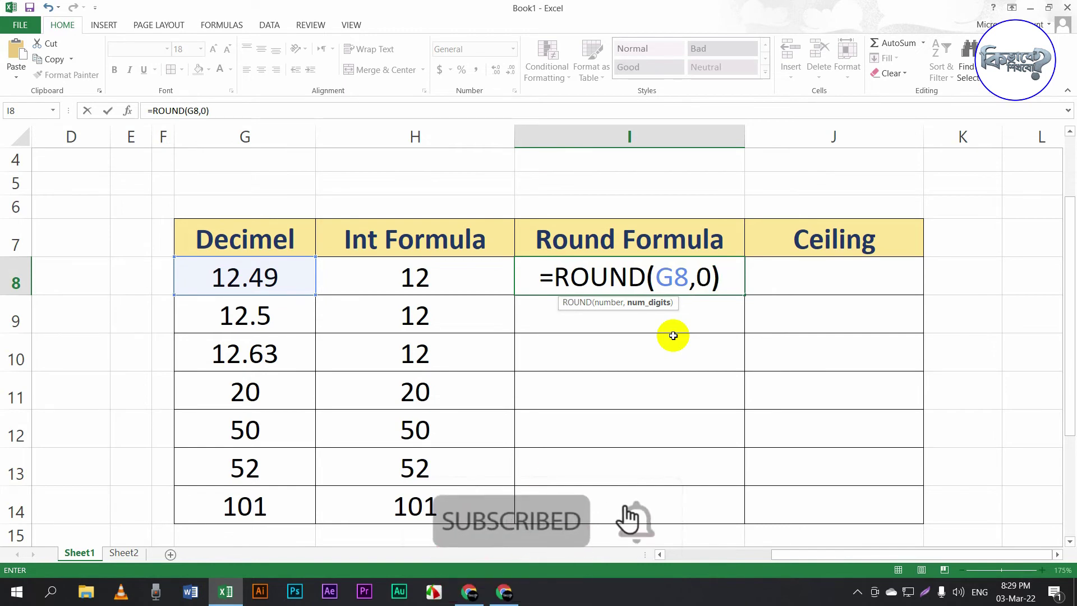
pyautogui.press('Return')
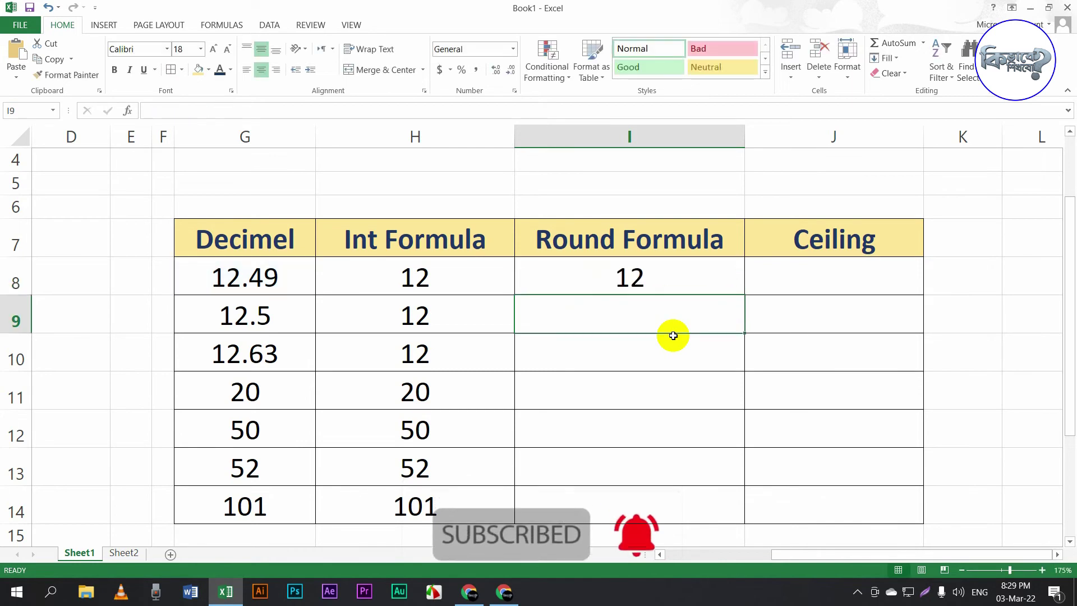
# Fill the ROUND formula from I8 down through I14
pyautogui.click(288, 288)
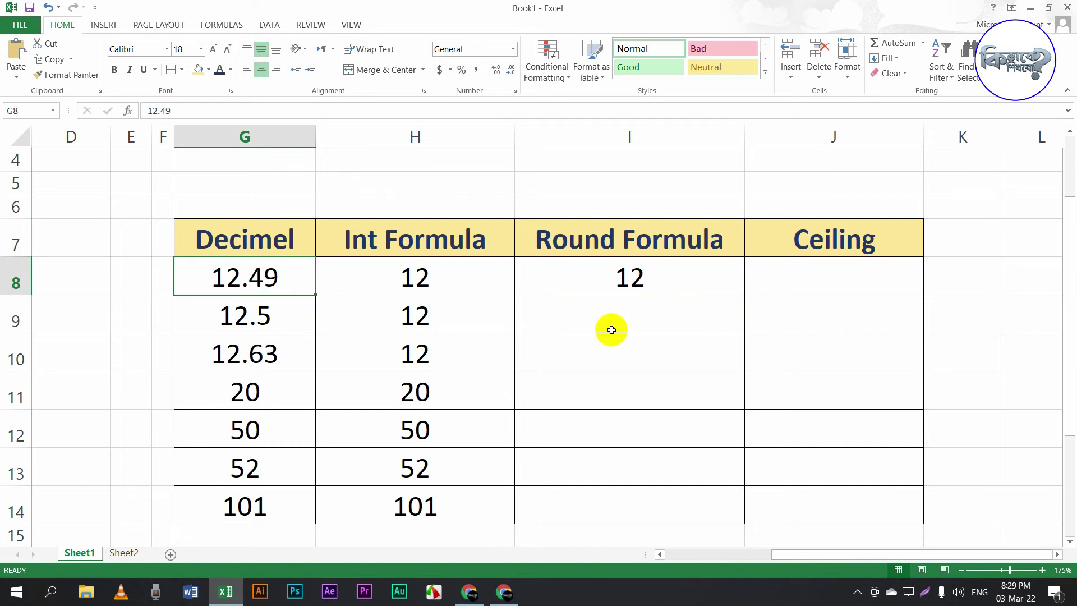
pyautogui.click(664, 280)
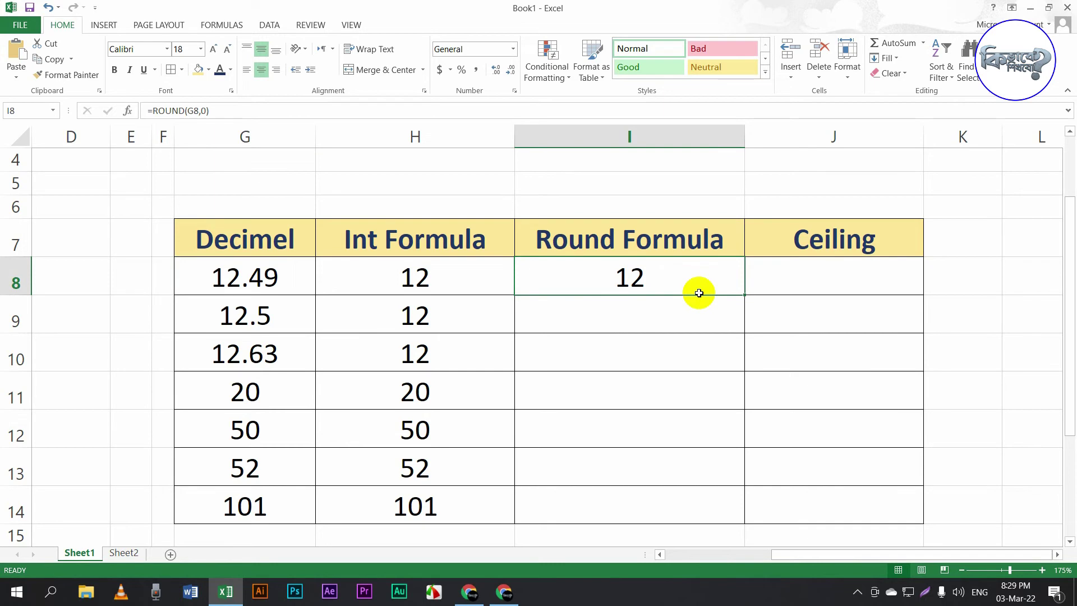
pyautogui.doubleClick(744, 294)
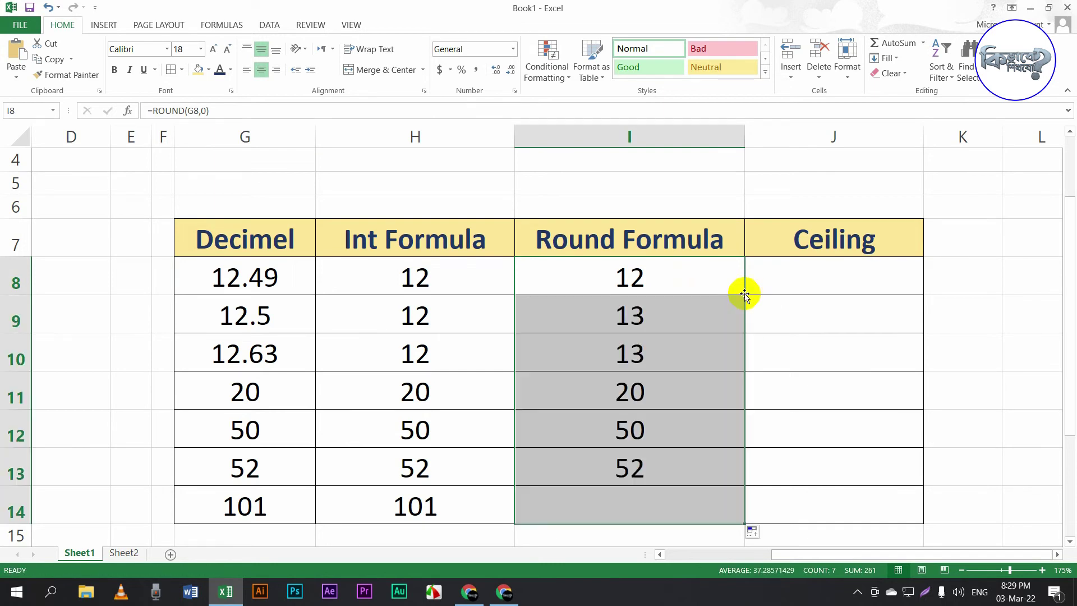
pyautogui.click(685, 361)
# Compare the Decimal values with their Round Formula results, and check which rows the Ceiling column covers
pyautogui.click(239, 316)
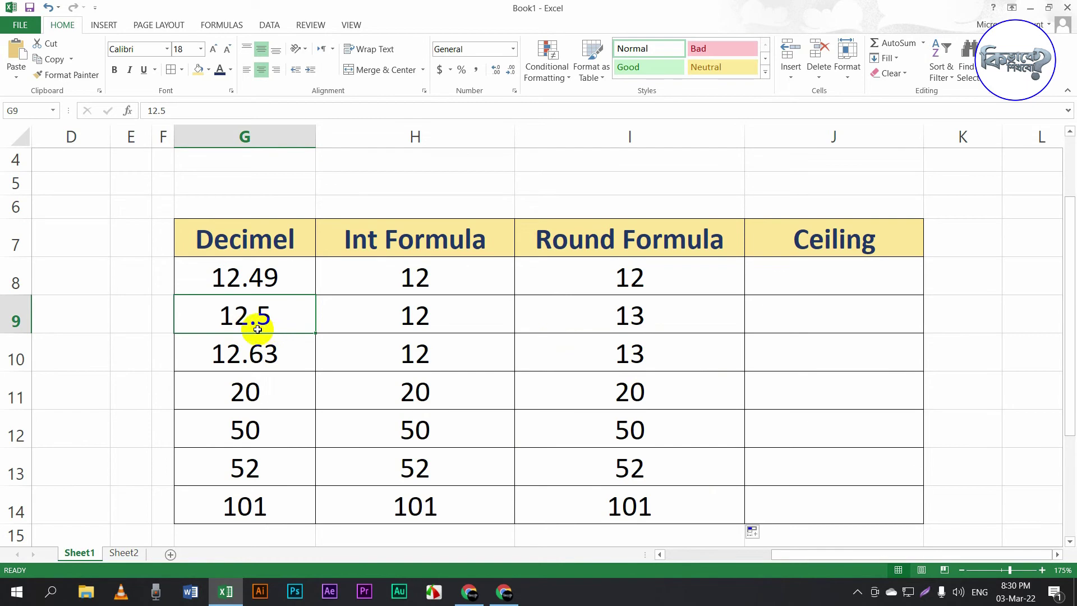
pyautogui.click(644, 319)
pyautogui.click(252, 357)
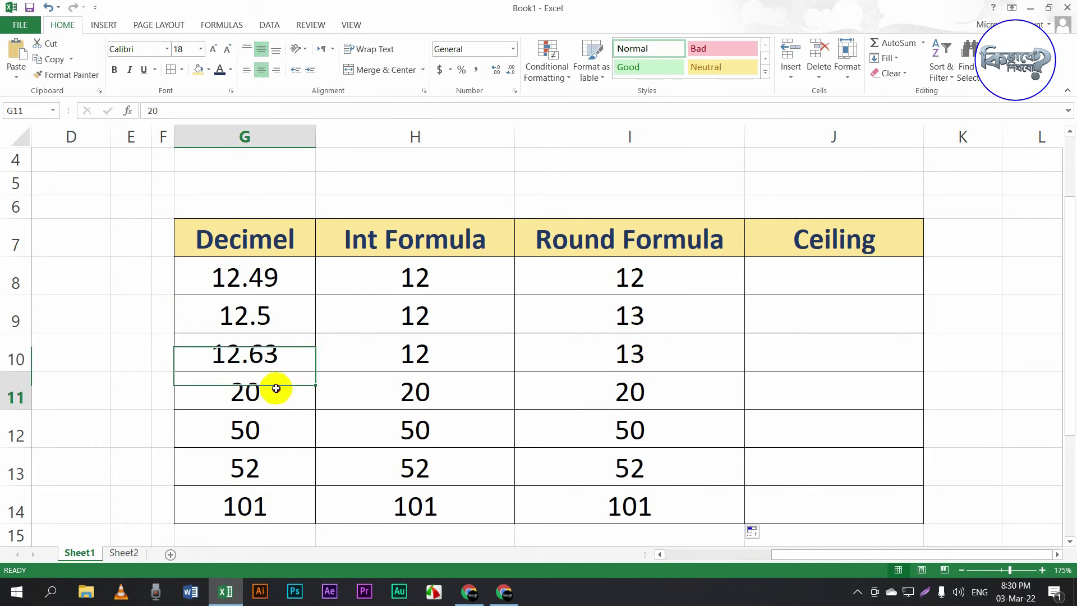
pyautogui.moveTo(278, 389); pyautogui.dragTo(273, 504)
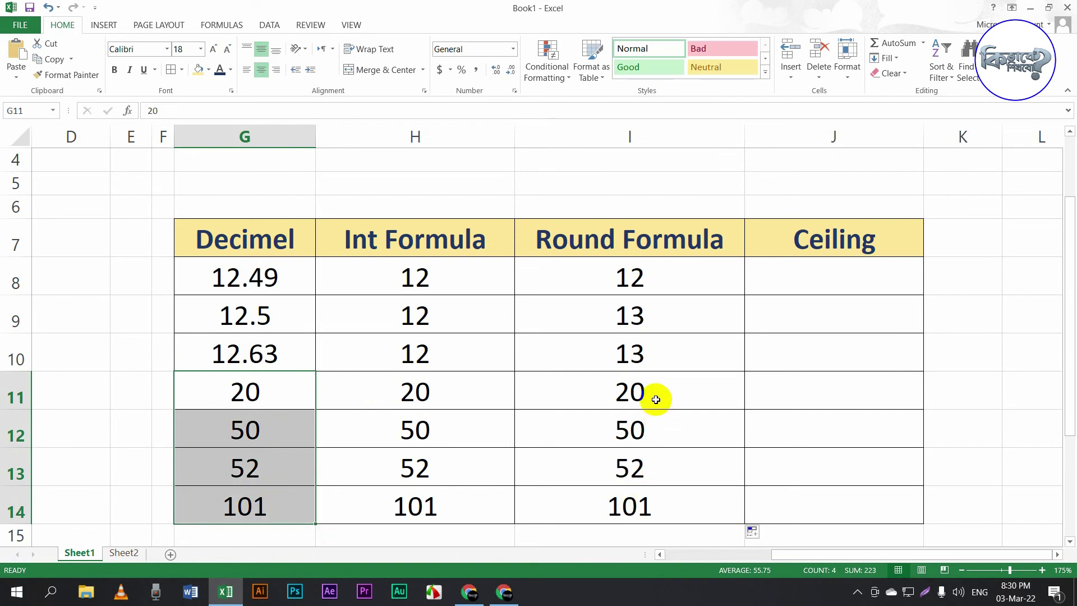
pyautogui.moveTo(653, 384); pyautogui.dragTo(645, 494)
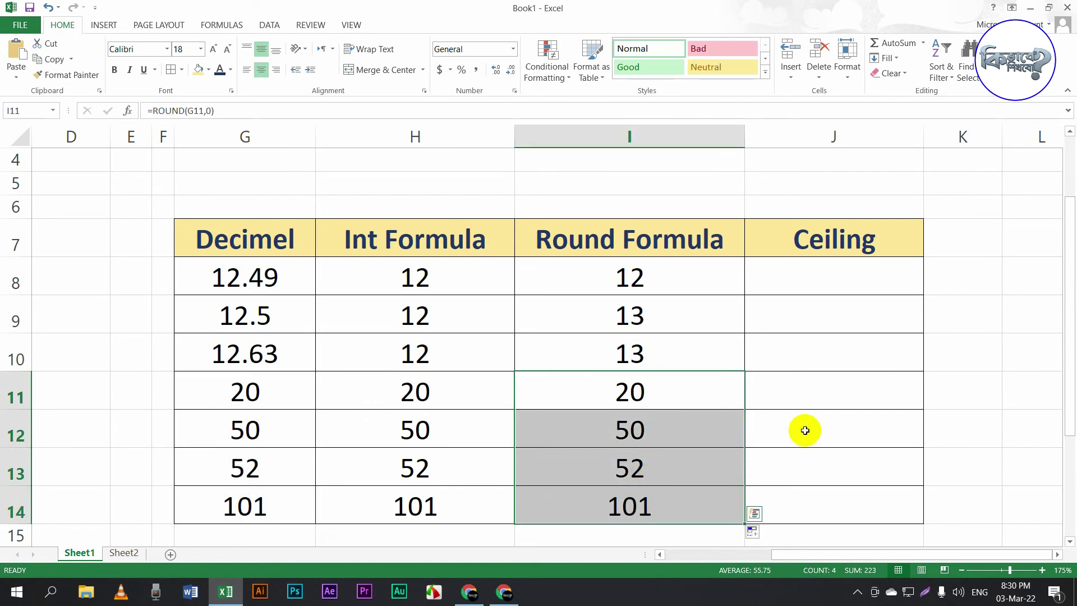
pyautogui.click(862, 275)
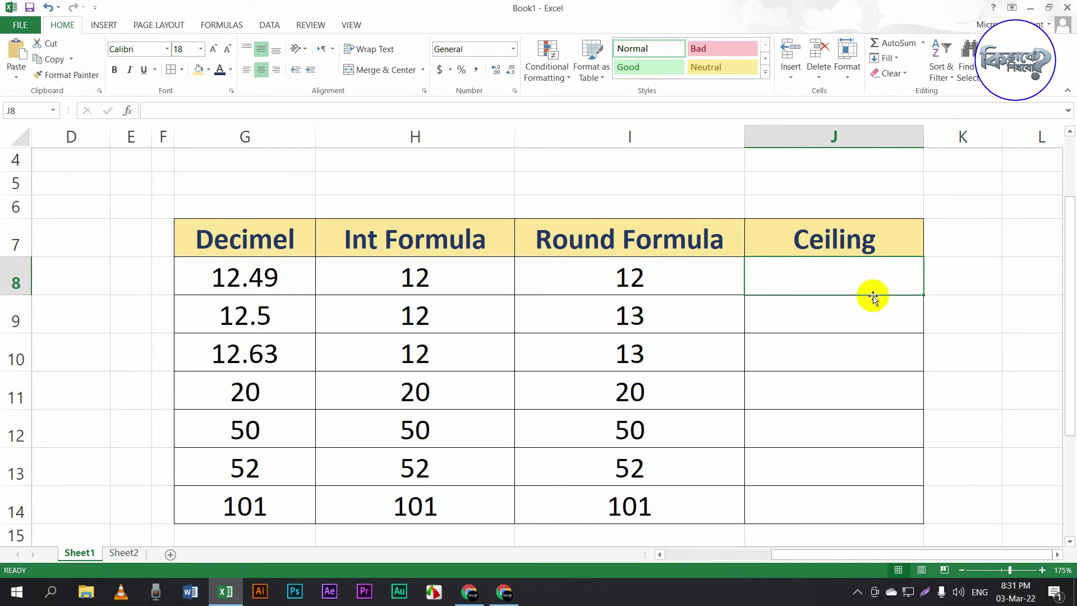
pyautogui.click(823, 388)
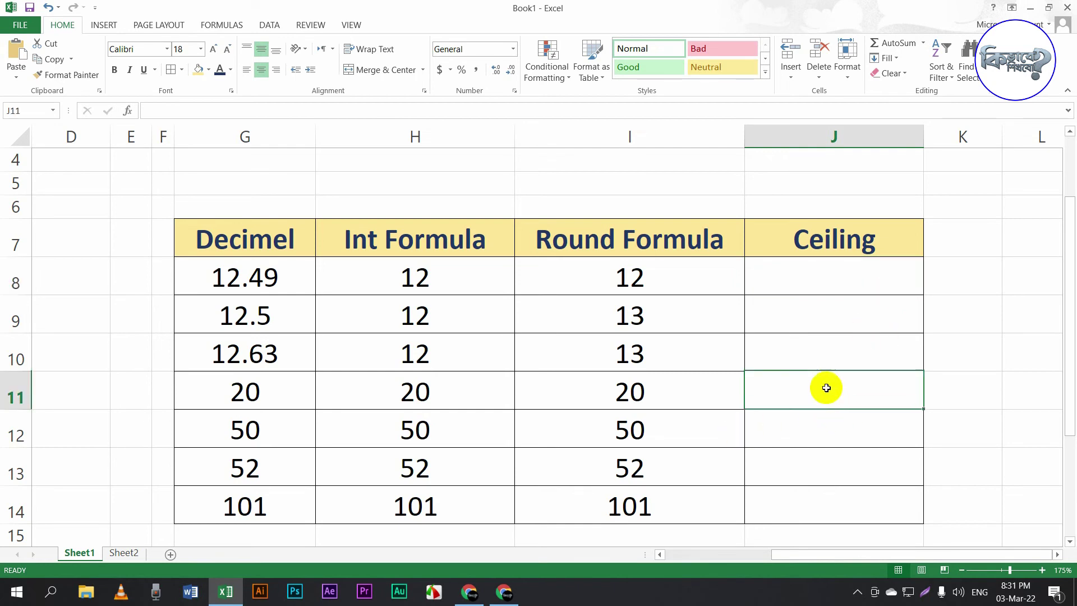
pyautogui.moveTo(216, 278); pyautogui.dragTo(240, 337)
pyautogui.click(292, 390)
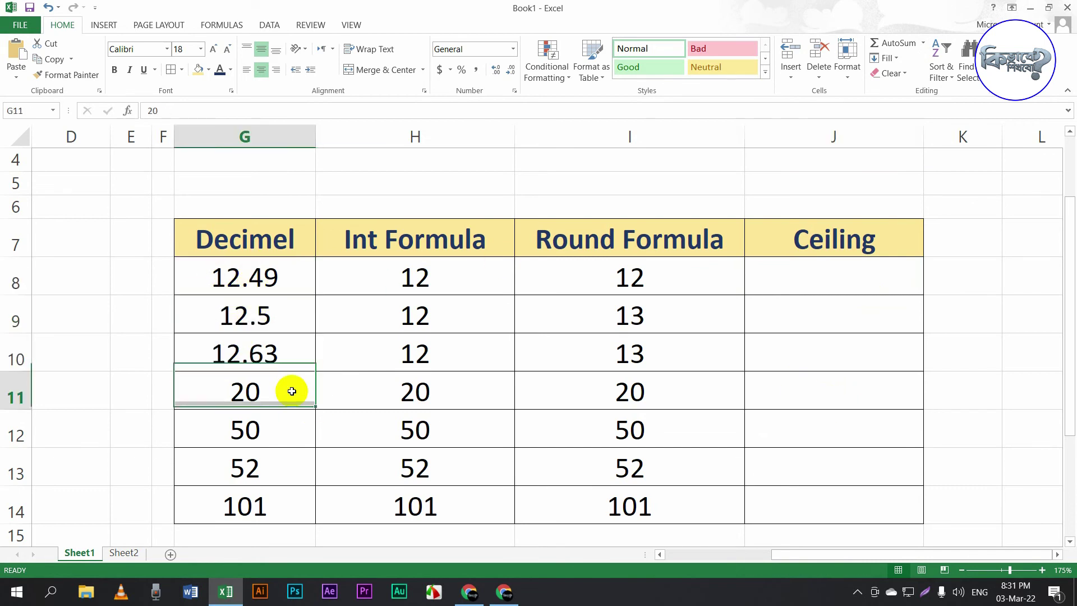
pyautogui.click(810, 400)
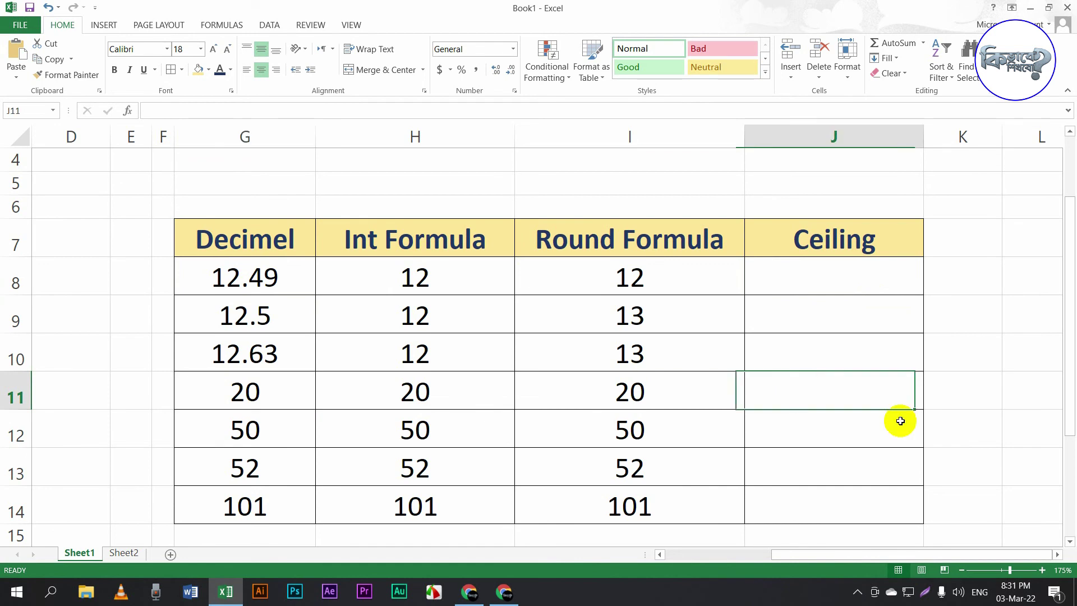
# Enter the formula =CEILING(G11,3) in cell J11 of the Ceiling column
pyautogui.write('=')
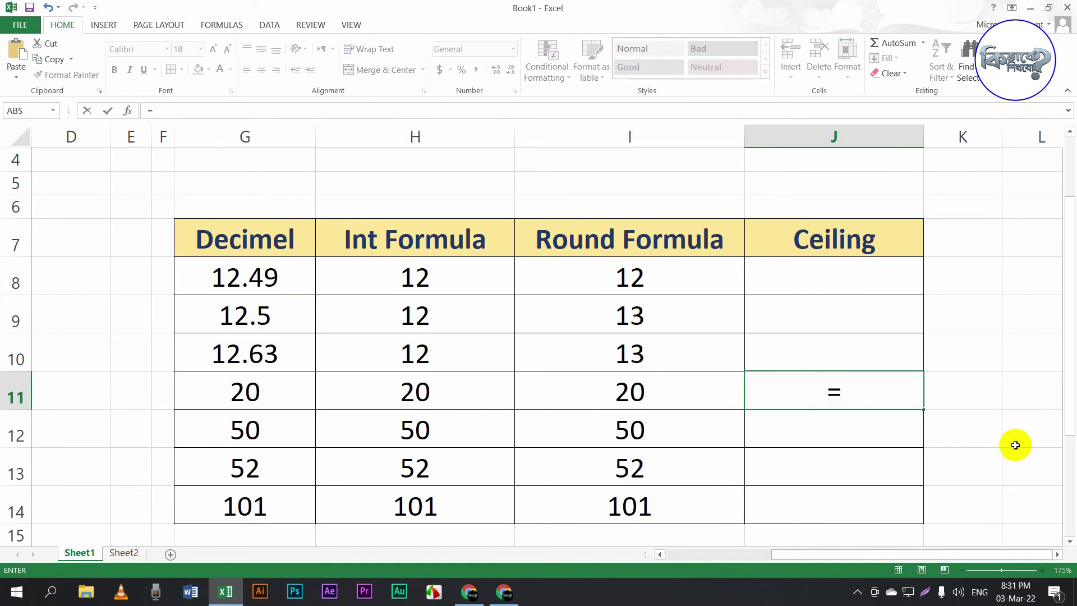
pyautogui.write('CE')
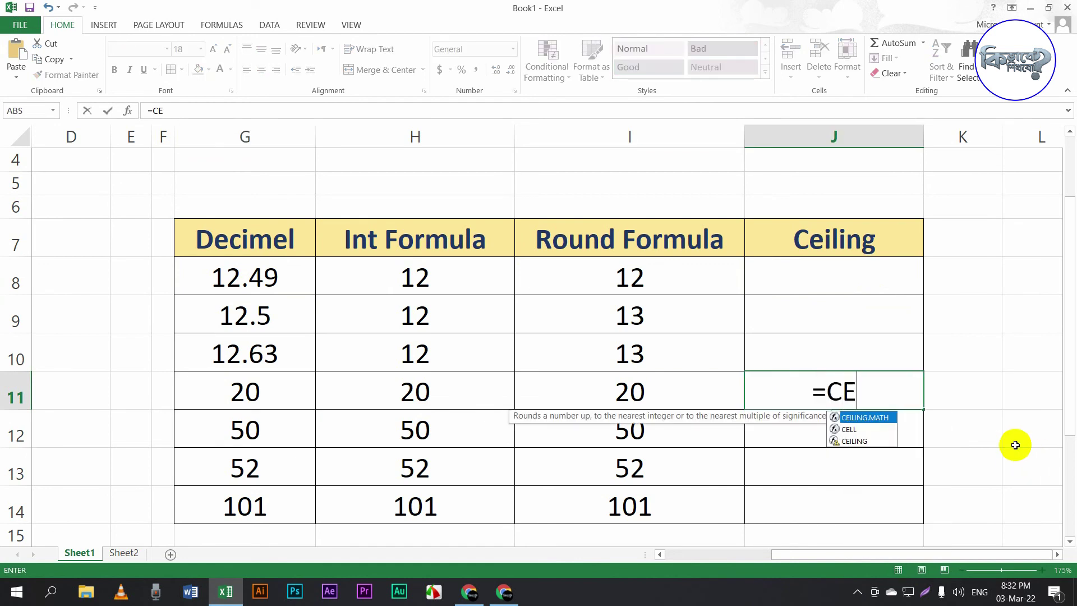
pyautogui.write('I')
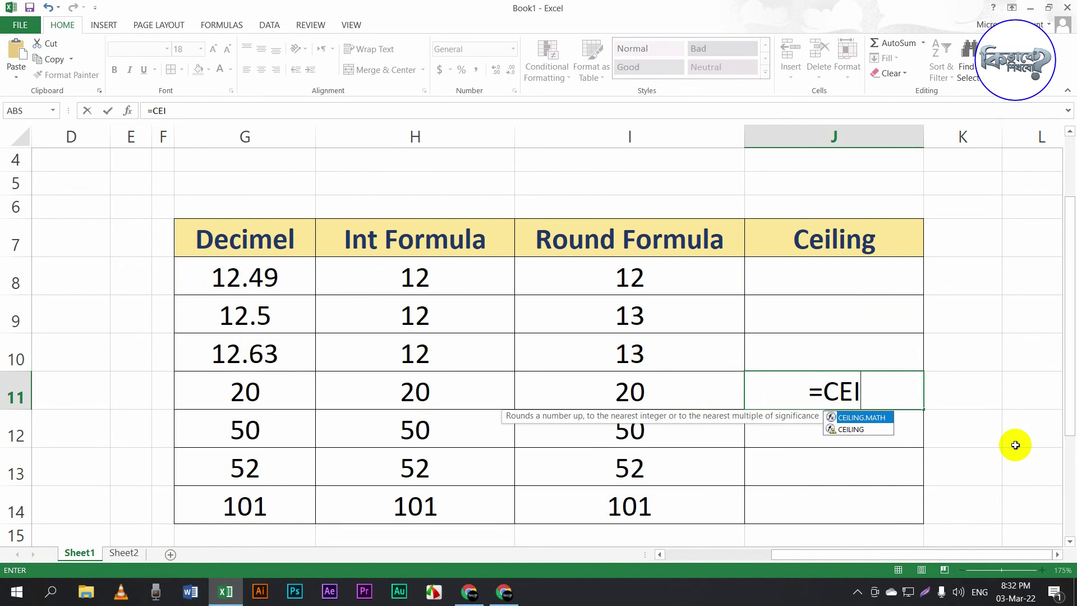
pyautogui.press('Down')
pyautogui.press('Tab')
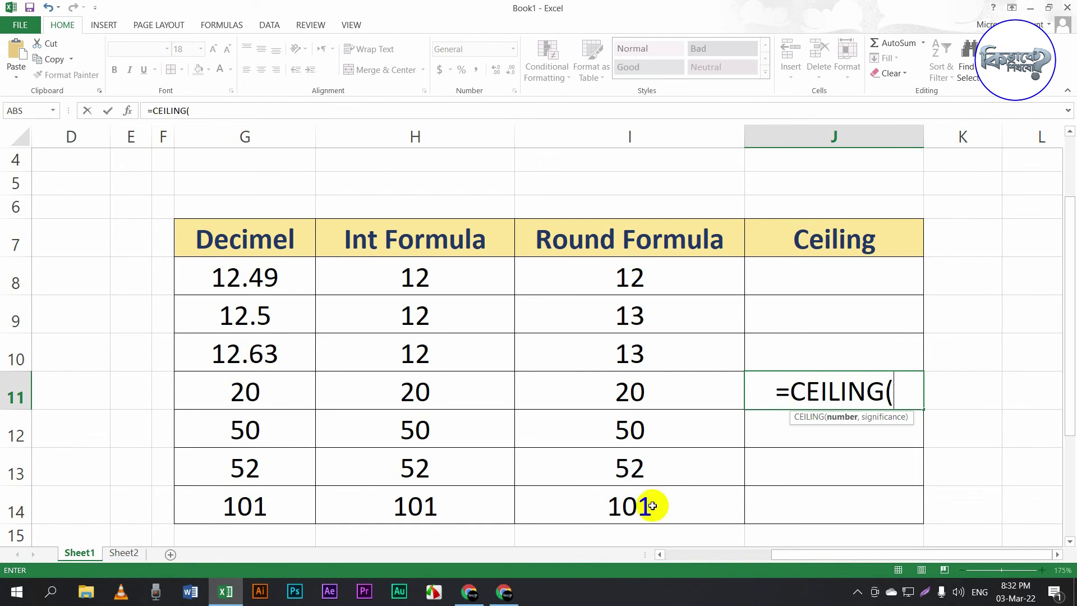
pyautogui.click(241, 401)
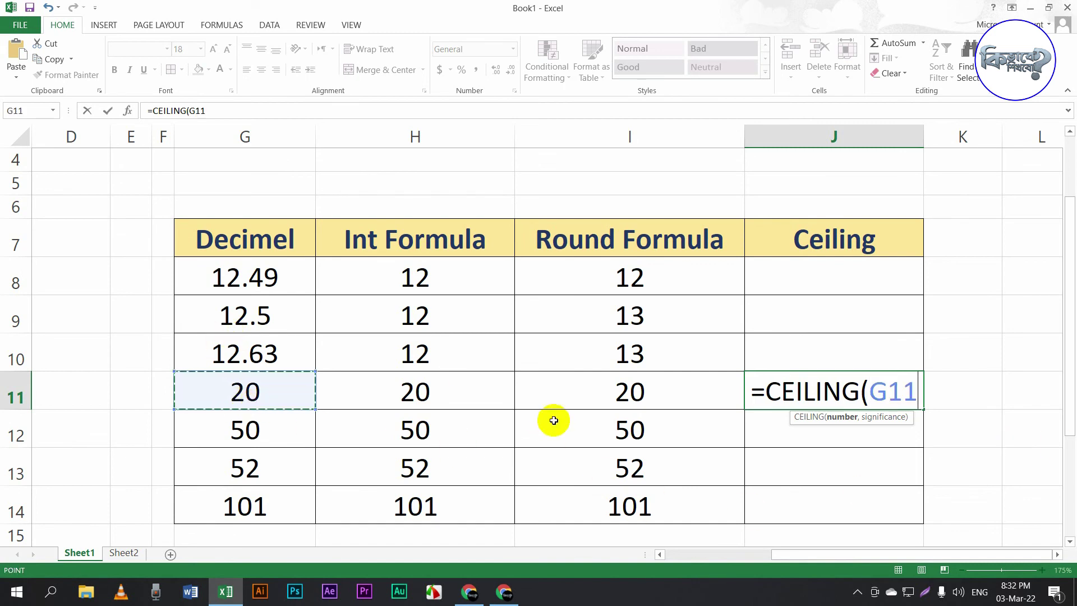
pyautogui.write(',3')
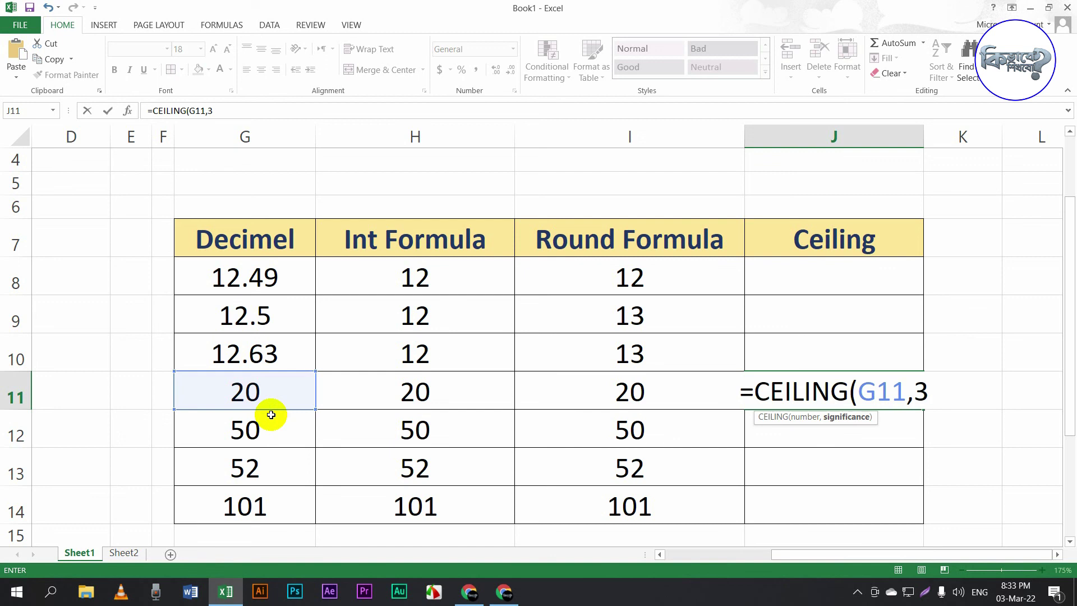
pyautogui.write(')')
pyautogui.press('Return')
# Fill the CEILING formula from J11 down through J14
pyautogui.click(271, 415)
pyautogui.click(868, 393)
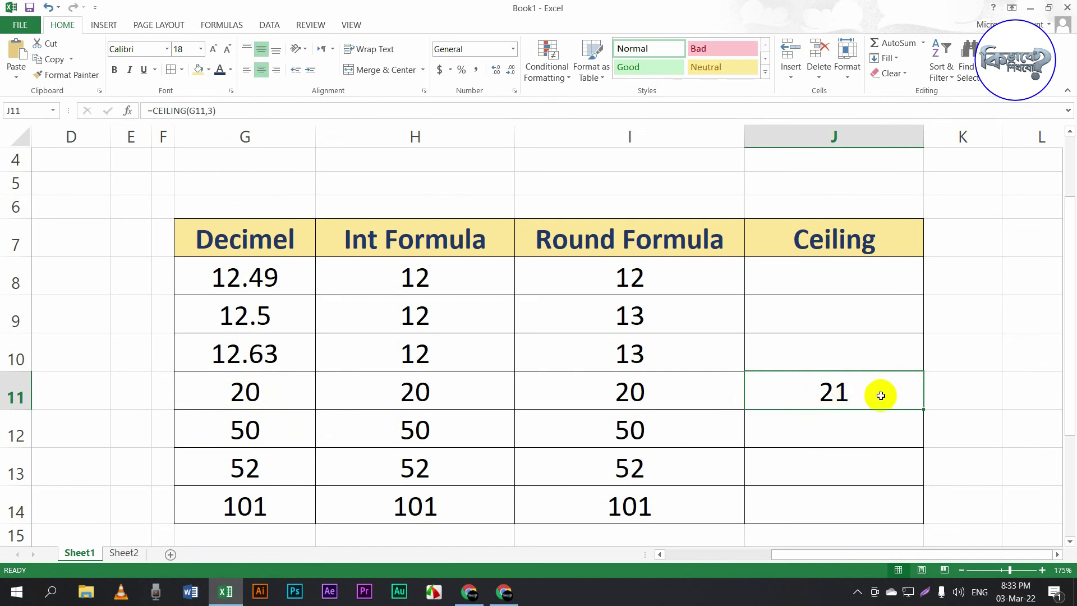
pyautogui.scroll(-1, 879, 391)
pyautogui.moveTo(923, 339); pyautogui.dragTo(931, 450)
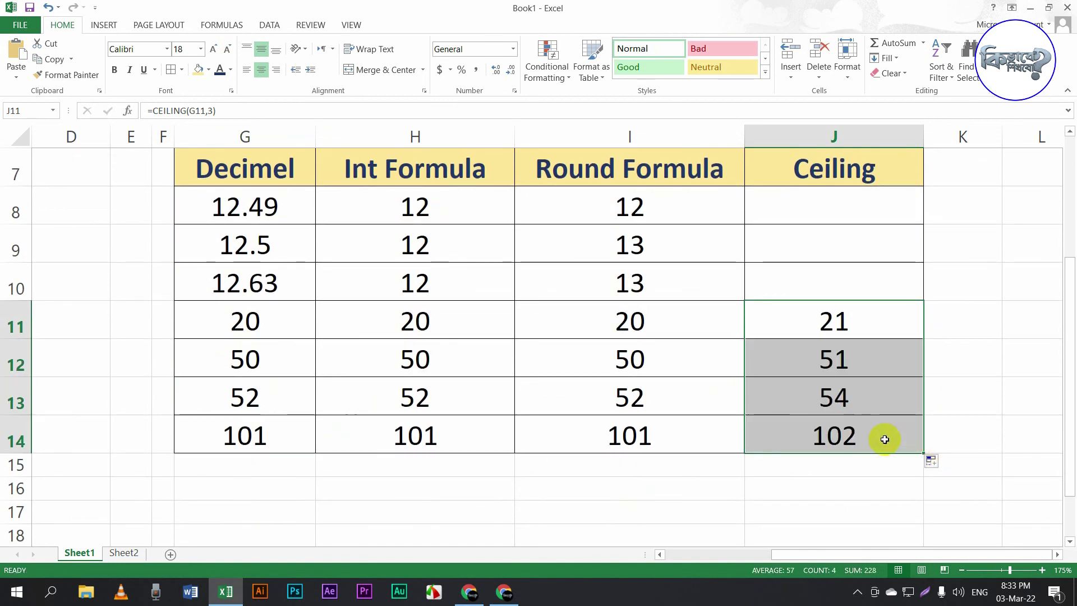
# Compare the Decimal values in rows 12 to 14 with their Ceiling results
pyautogui.click(217, 356)
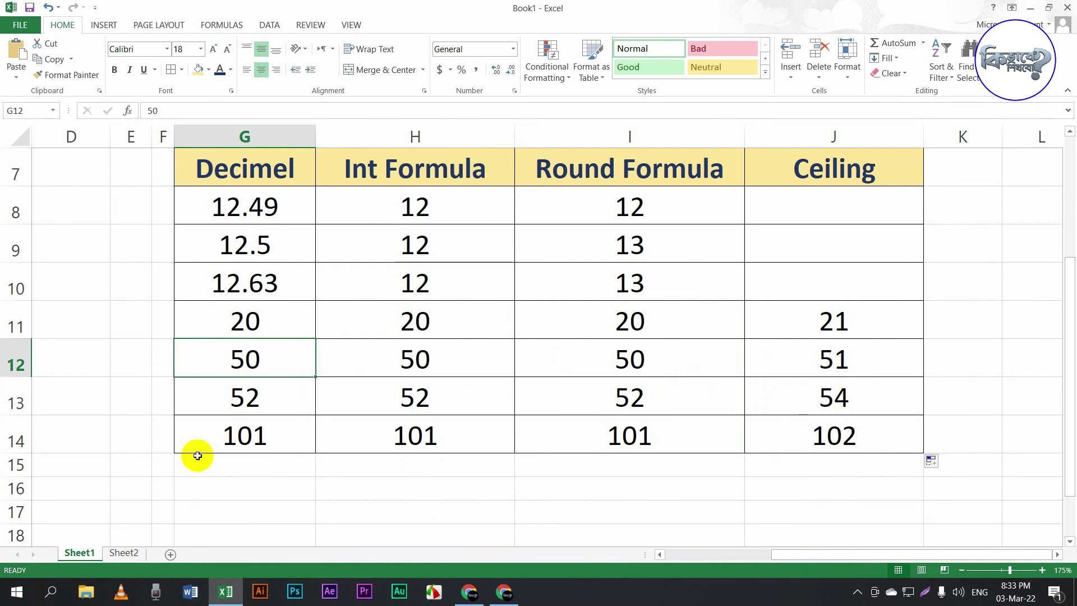
pyautogui.click(239, 397)
pyautogui.click(878, 407)
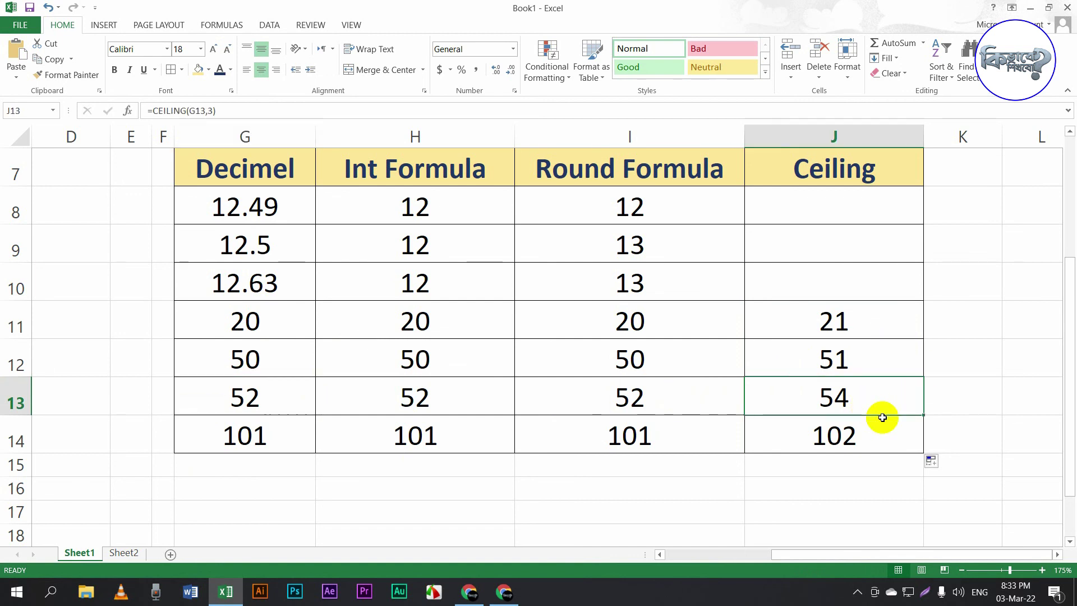
pyautogui.click(247, 441)
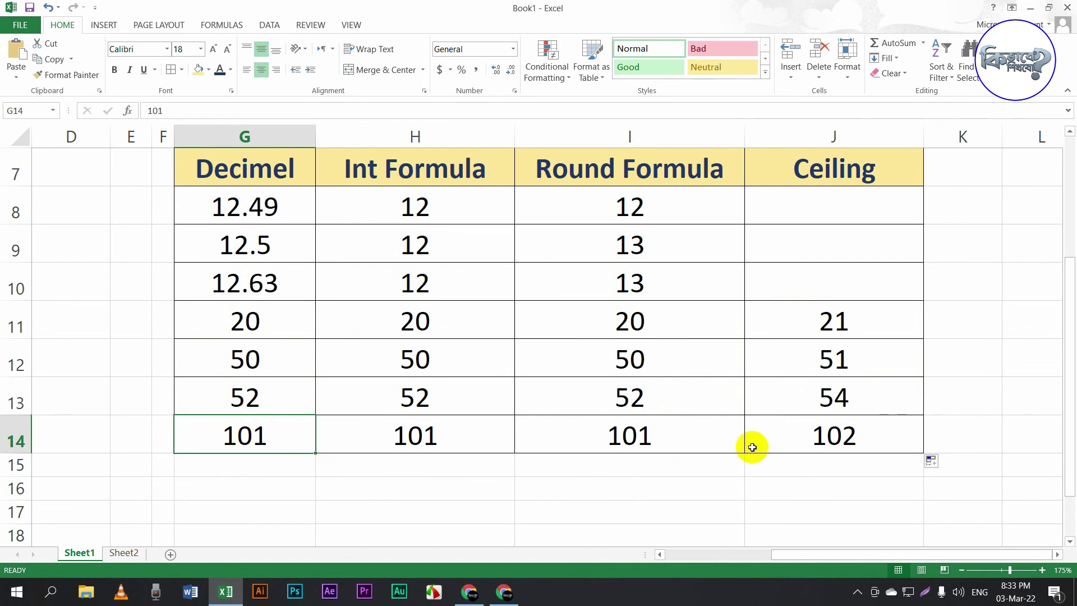
pyautogui.click(881, 449)
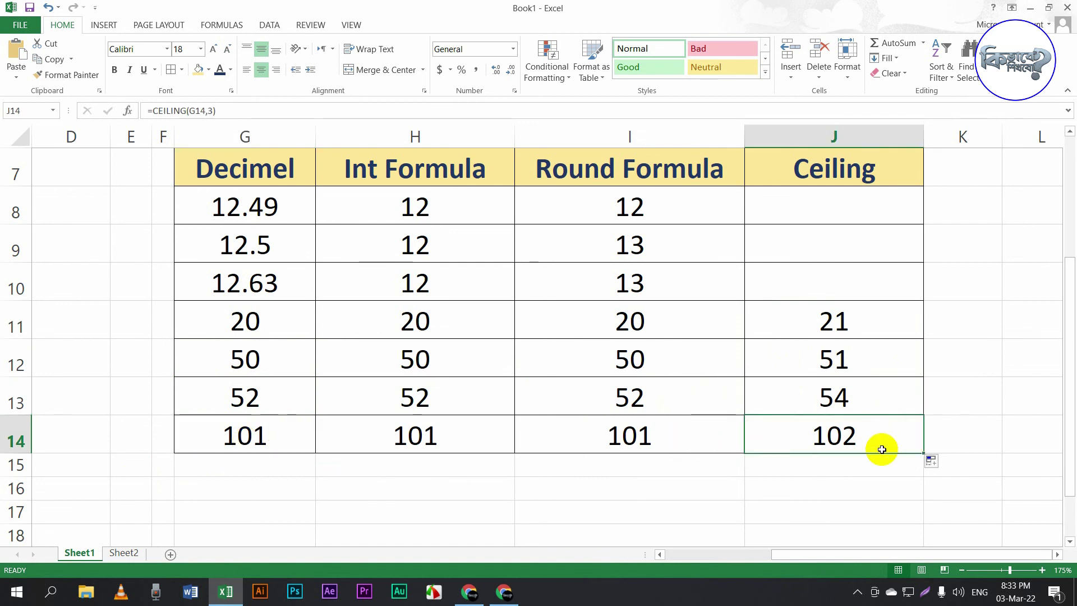